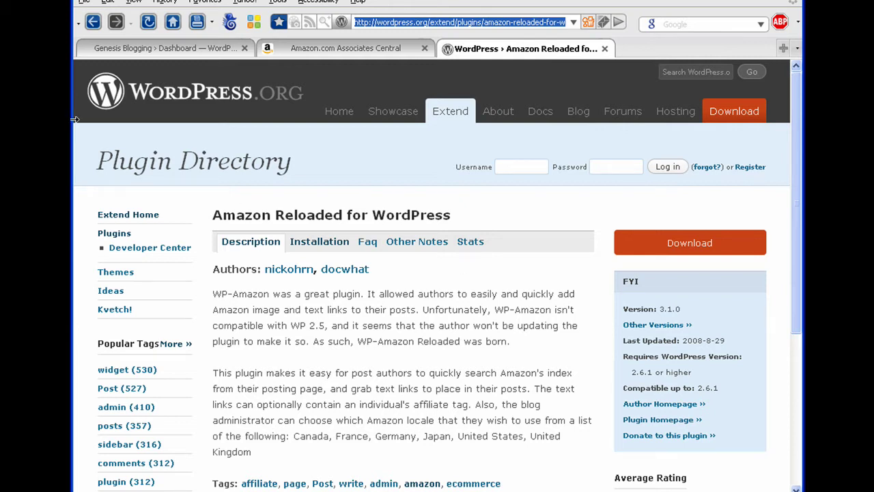
# Upload and install the amazon-reloaded-for-wordpress plugin zip on the Genesis Blogging site.
pyautogui.click(145, 49)
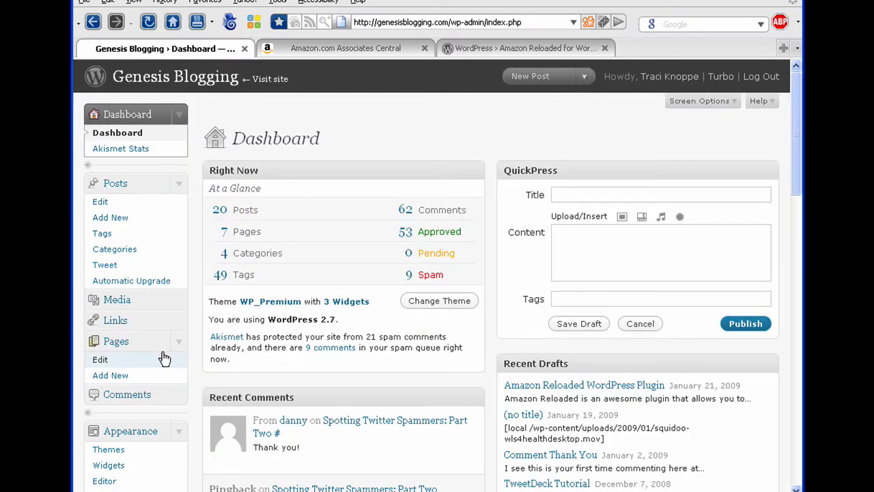
pyautogui.scroll(-2, 164, 358)
pyautogui.scroll(-1, 164, 359)
pyautogui.scroll(-3, 164, 359)
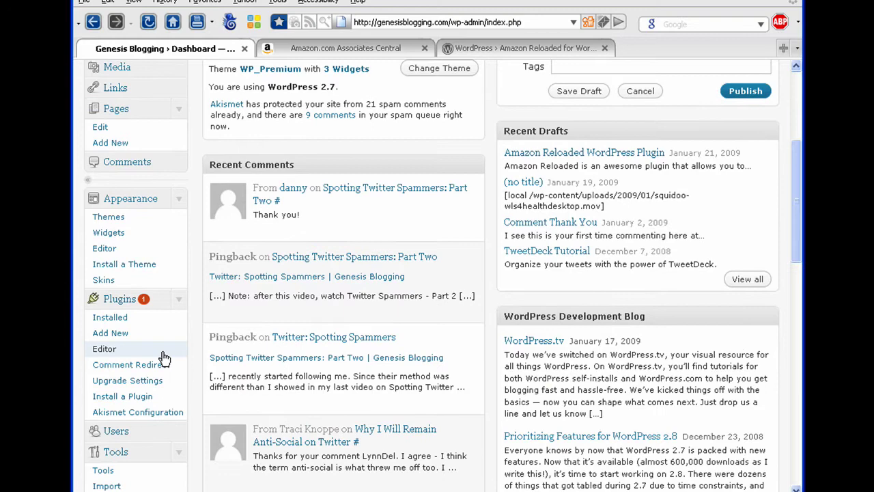
pyautogui.click(134, 401)
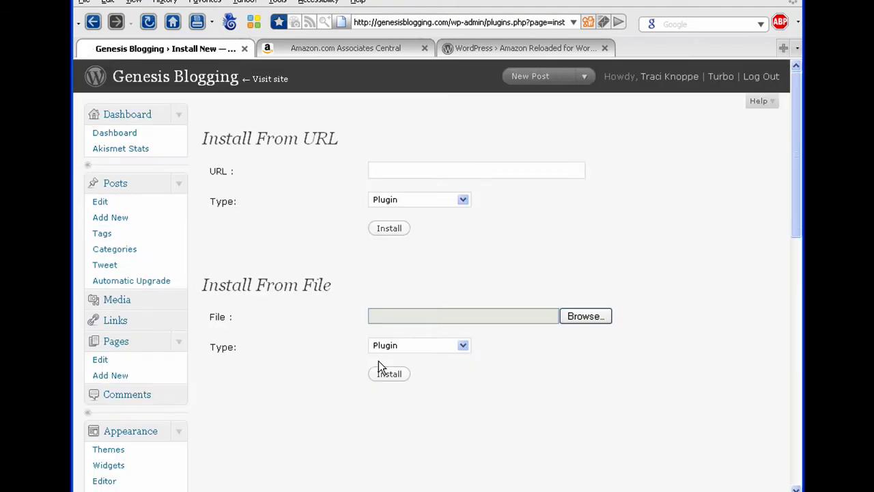
pyautogui.click(585, 315)
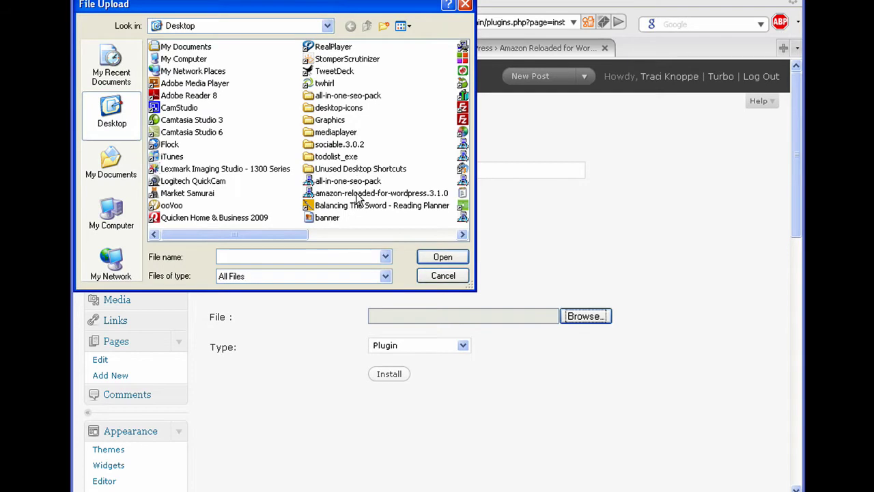
pyautogui.click(369, 193)
pyautogui.click(446, 255)
pyautogui.click(387, 376)
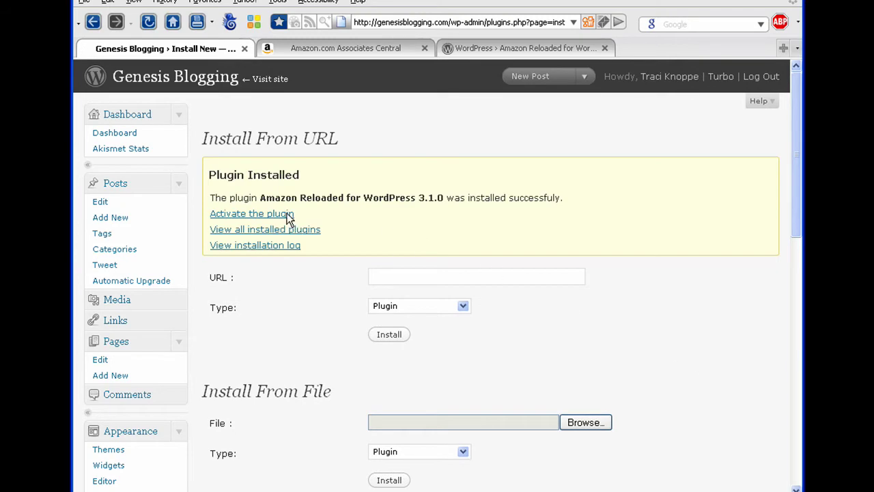
# Activate Amazon Reloaded for WordPress 3.1.0 and confirm it is among the active plugins.
pyautogui.click(290, 214)
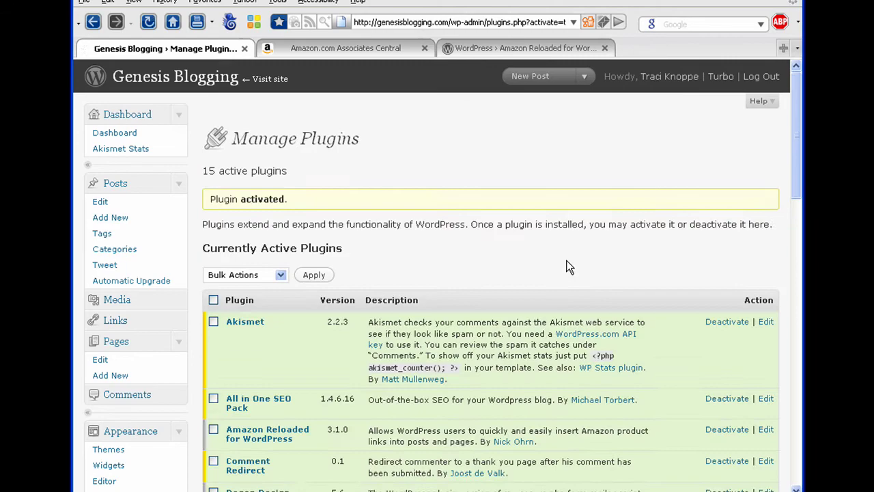
pyautogui.scroll(-2, 157, 354)
pyautogui.scroll(-4, 157, 354)
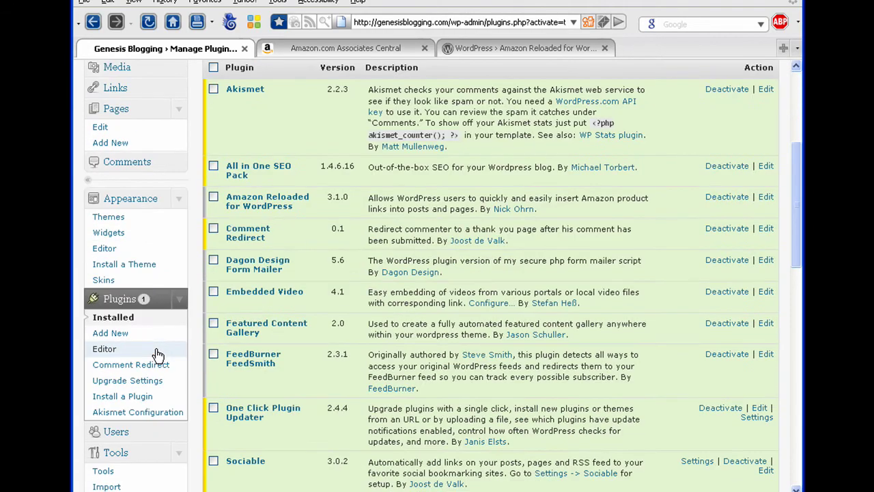
pyautogui.scroll(-4, 157, 354)
pyautogui.scroll(-3, 157, 354)
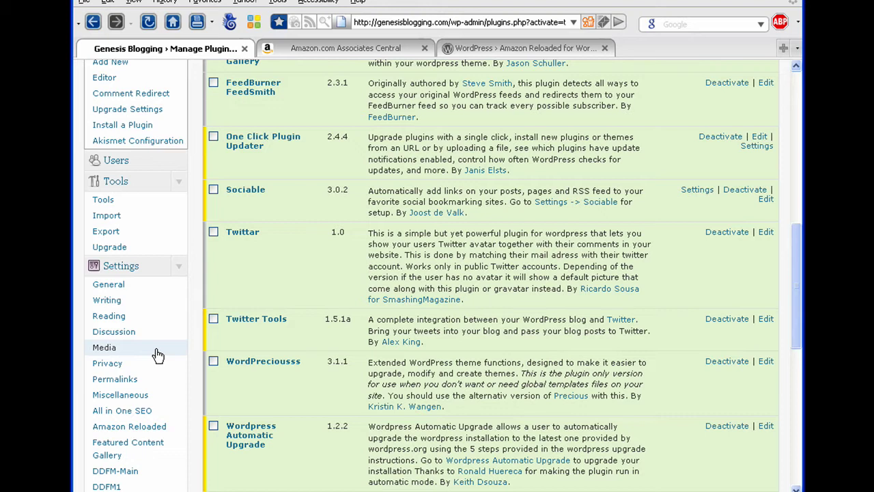
# Open the Amazon Reloaded settings, then copy the genesisblogging-20 tracking ID from Amazon Associates.
pyautogui.click(140, 430)
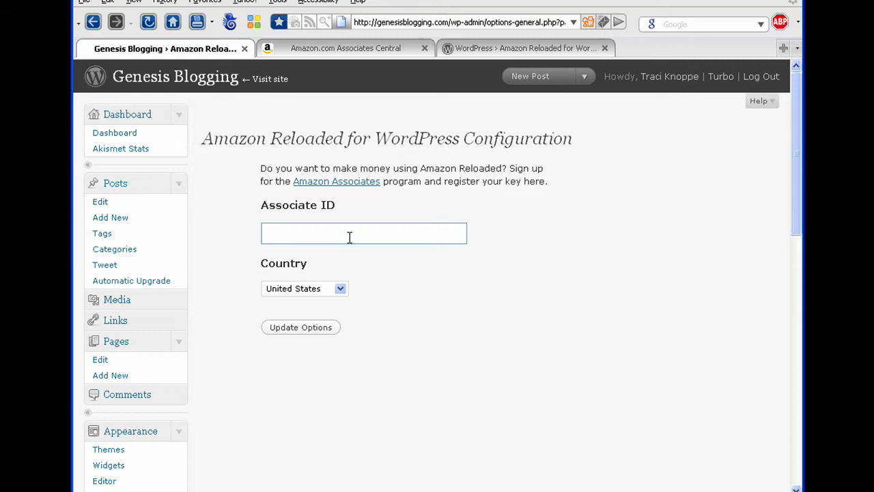
pyautogui.click(360, 49)
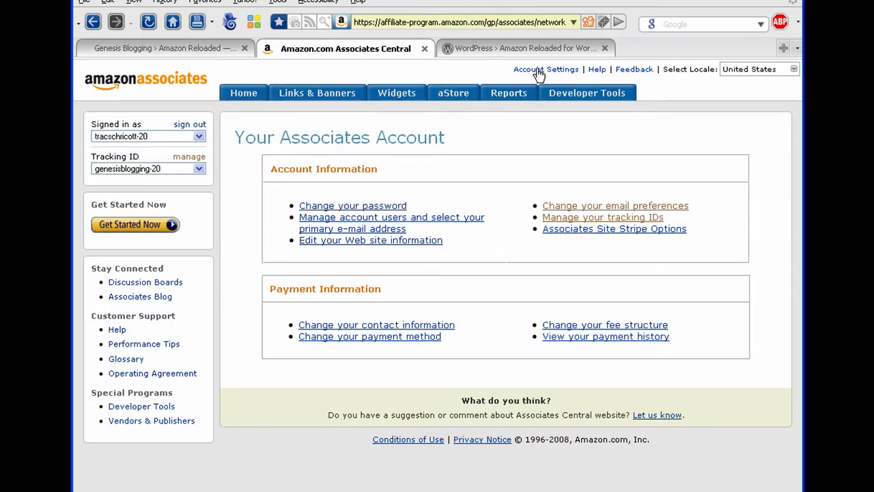
pyautogui.click(568, 218)
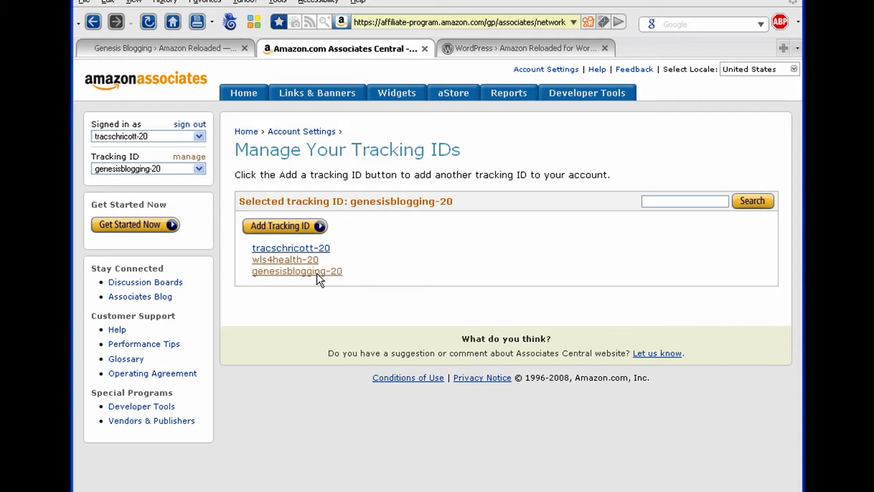
pyautogui.moveTo(343, 274); pyautogui.dragTo(251, 274)
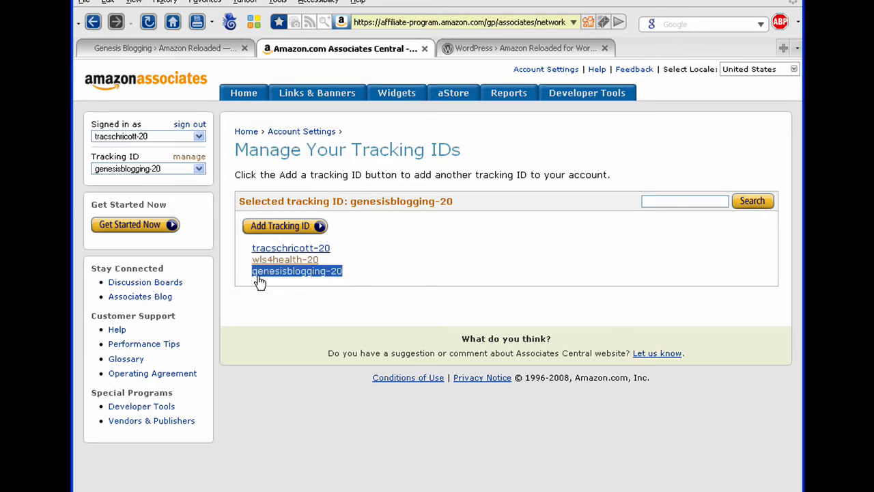
pyautogui.rightClick(259, 282)
pyautogui.click(300, 74)
# Paste genesisblogging-20 as the Amazon Reloaded Associate ID, save the options, and list all posts.
pyautogui.click(165, 51)
pyautogui.click(311, 230)
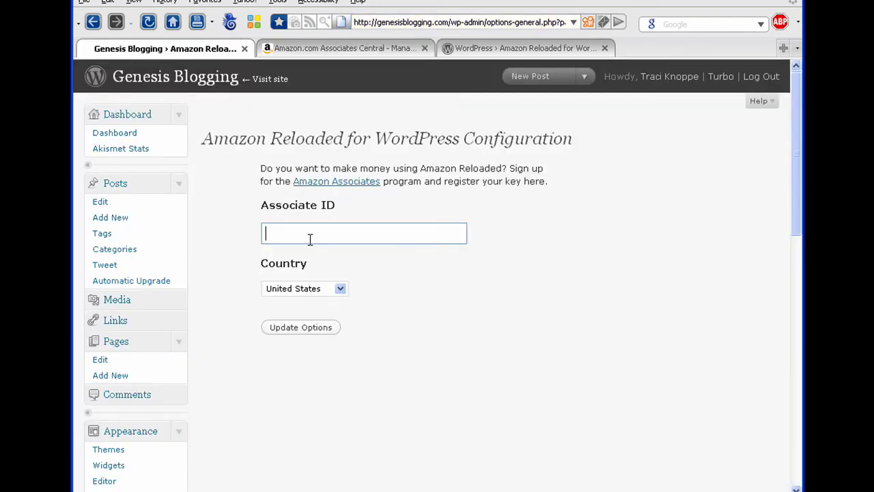
pyautogui.rightClick(322, 246)
pyautogui.click(335, 312)
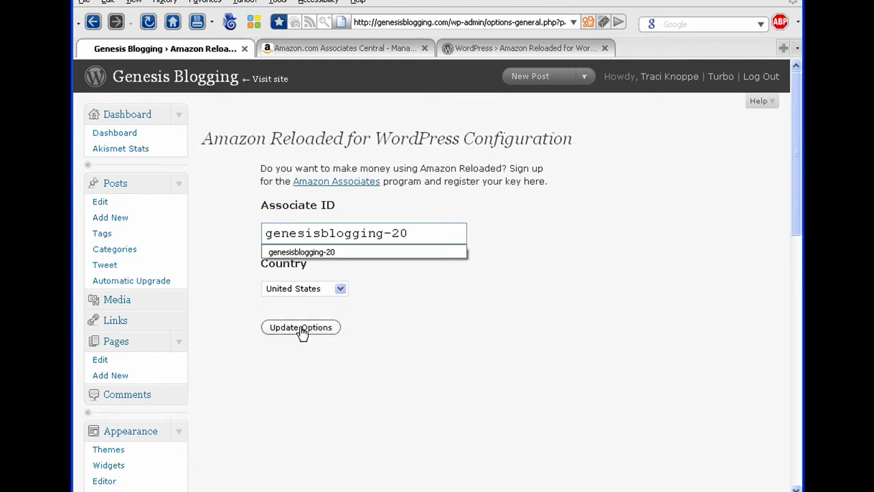
pyautogui.click(315, 331)
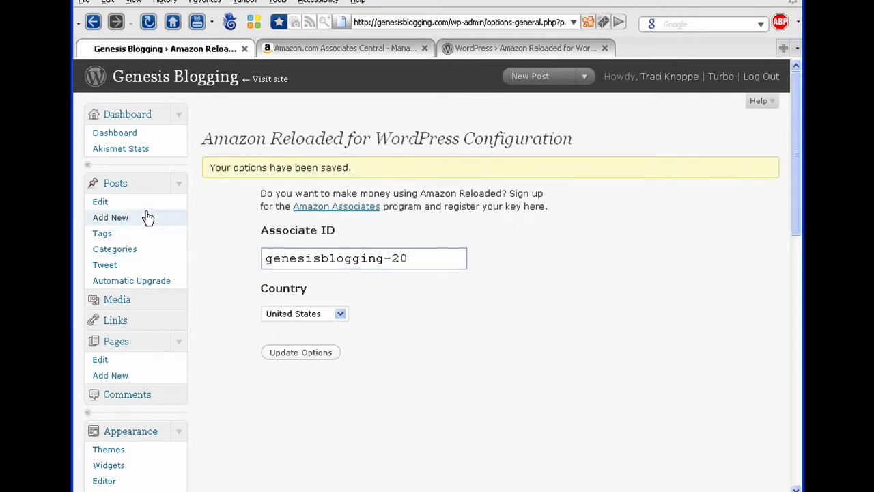
pyautogui.click(100, 203)
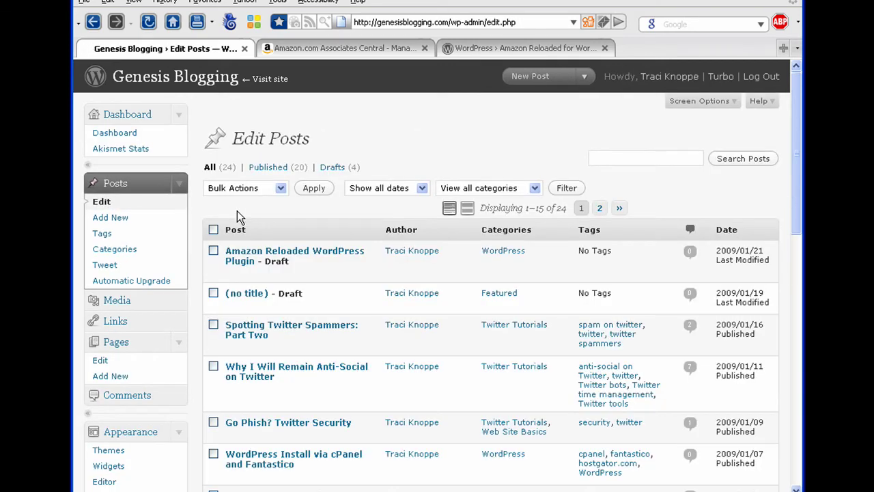
pyautogui.moveTo(294, 261)
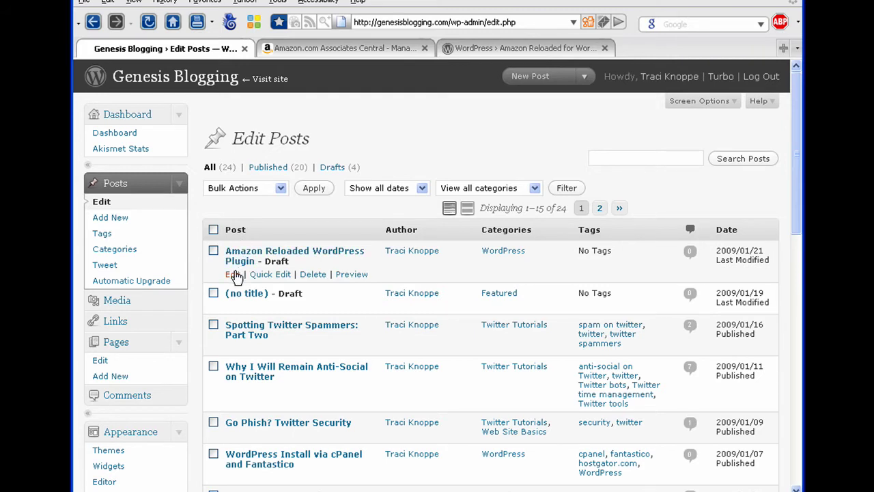
# Edit the Amazon Reloaded WordPress Plugin draft and bring the Amazon Reloaded search box into view.
pyautogui.click(232, 275)
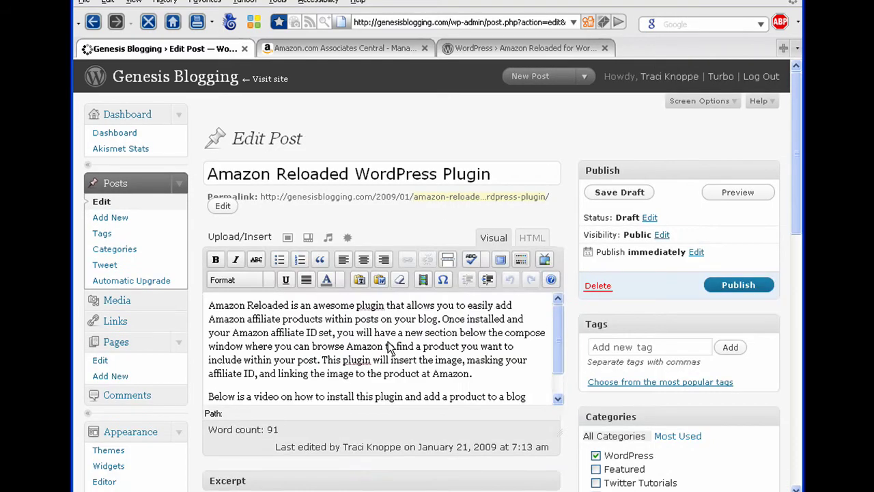
pyautogui.scroll(-2, 389, 346)
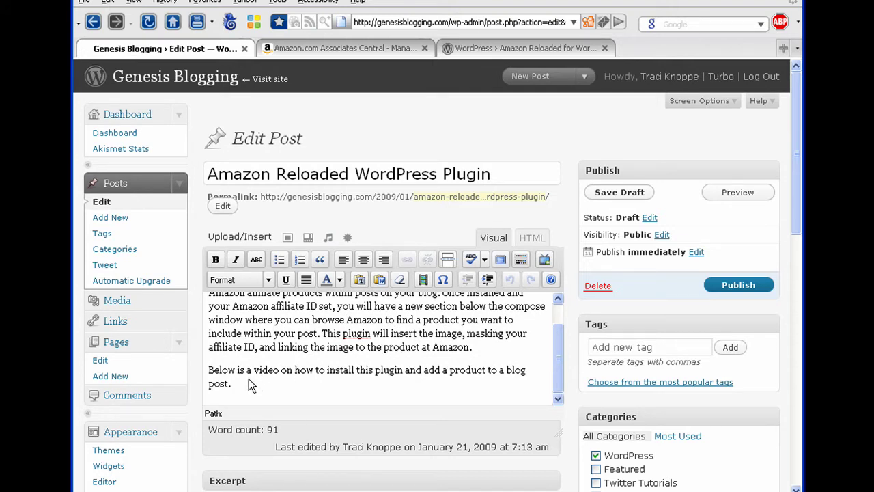
pyautogui.scroll(2, 249, 378)
pyautogui.click(208, 305)
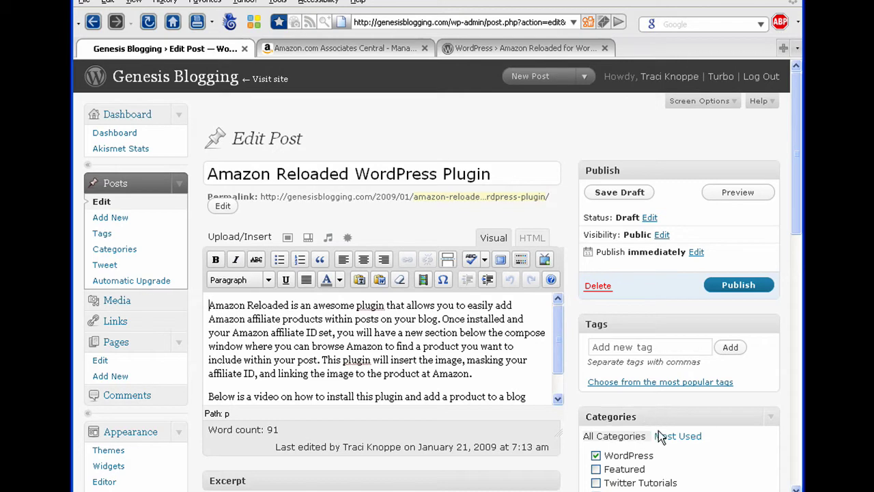
pyautogui.click(796, 487)
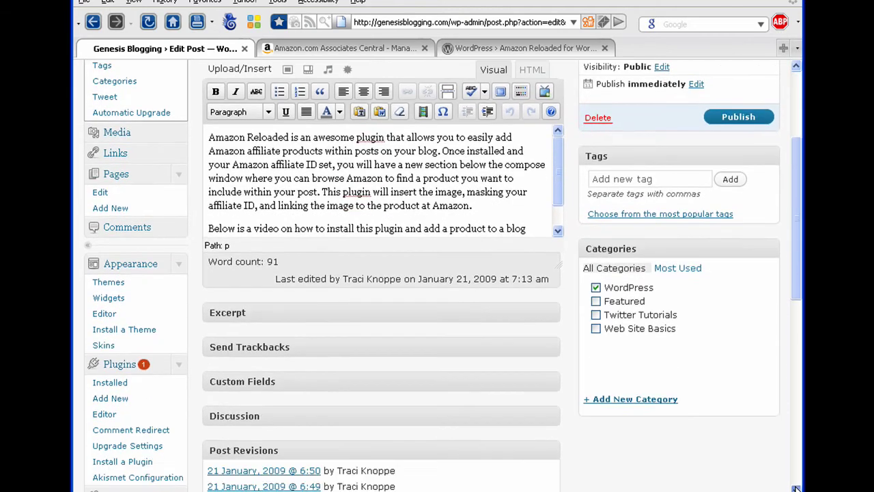
pyautogui.moveTo(796, 488); pyautogui.dragTo(796, 488)
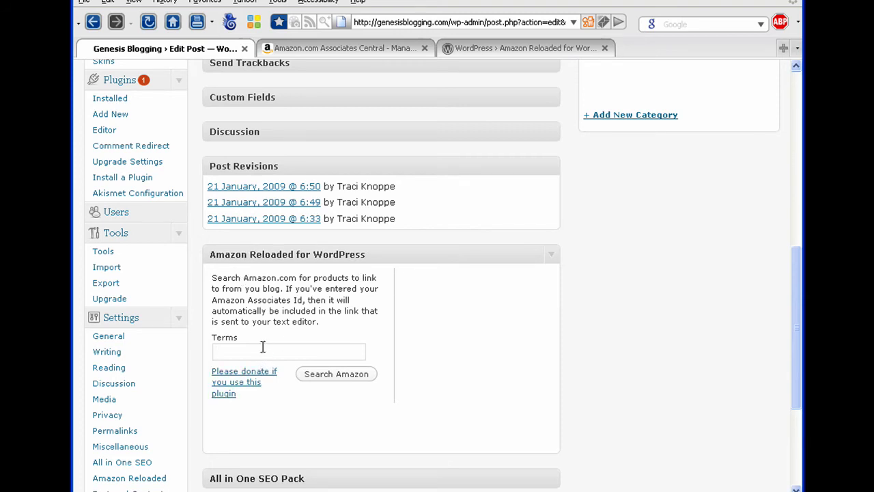
# Search Amazon Reloaded for 'affiliate marketing' and show the Books results.
pyautogui.write('a')
pyautogui.click(261, 369)
pyautogui.click(335, 375)
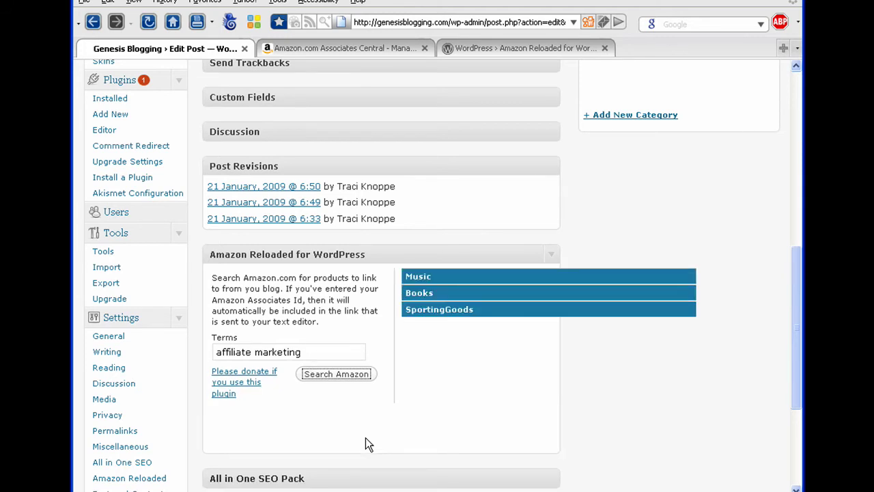
pyautogui.click(419, 294)
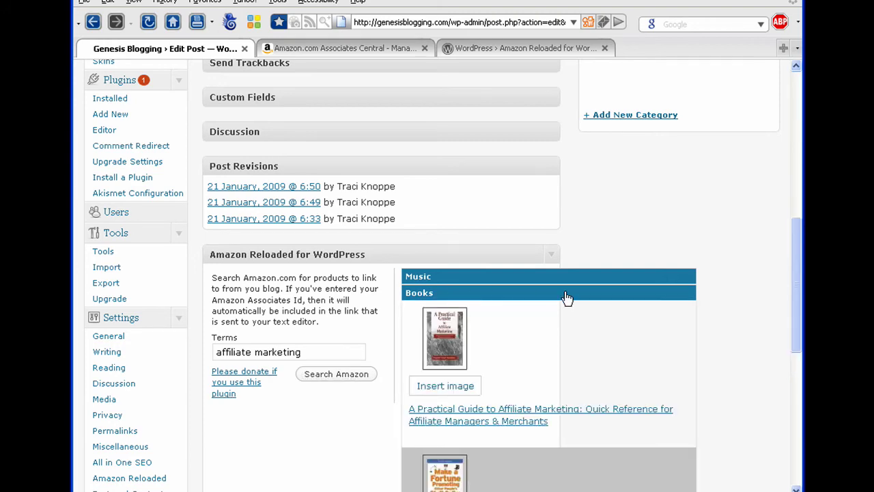
pyautogui.scroll(-3, 536, 380)
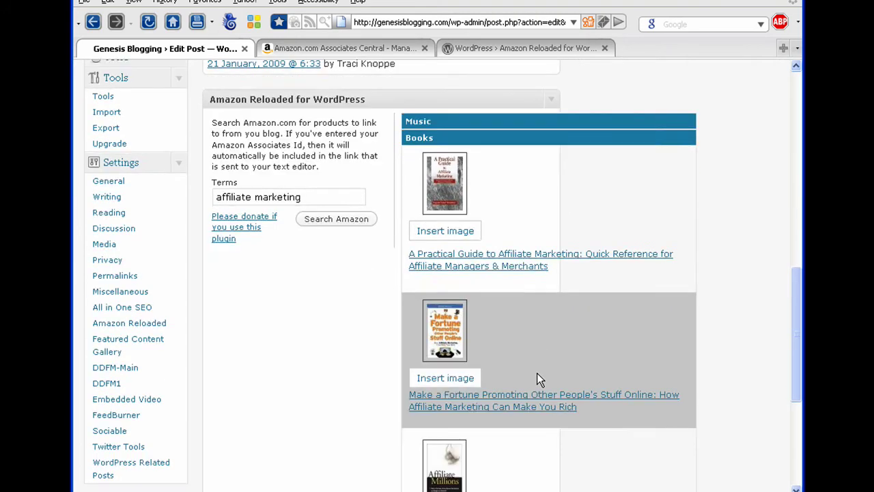
pyautogui.scroll(-4, 537, 374)
pyautogui.scroll(3, 536, 374)
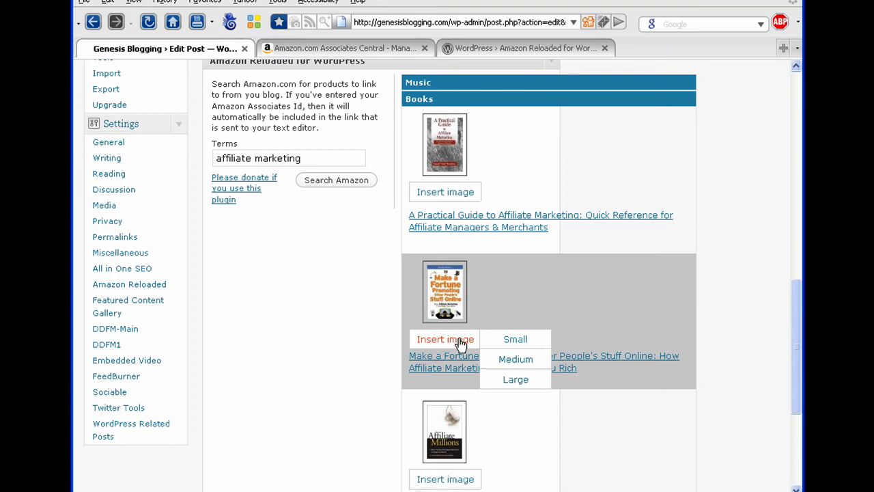
# Insert the Make a Fortune book cover into the post at medium size.
pyautogui.click(523, 362)
pyautogui.scroll(1, 546, 334)
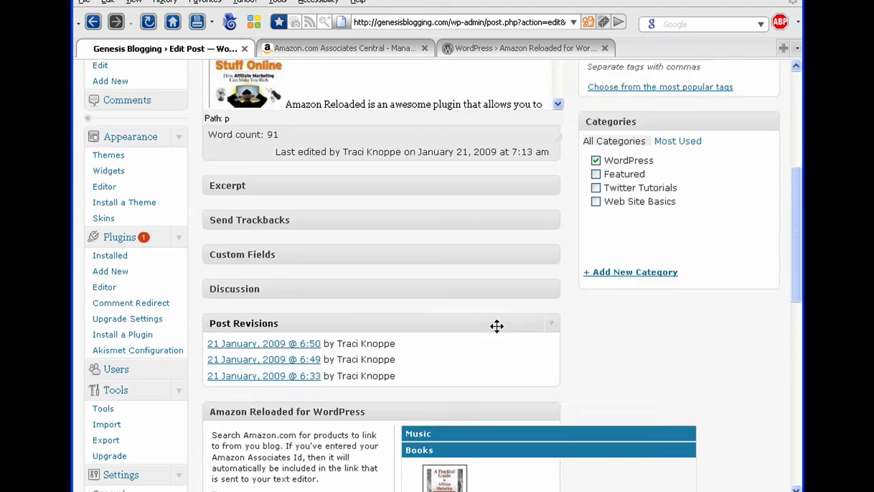
pyautogui.scroll(3, 496, 326)
pyautogui.scroll(1, 376, 280)
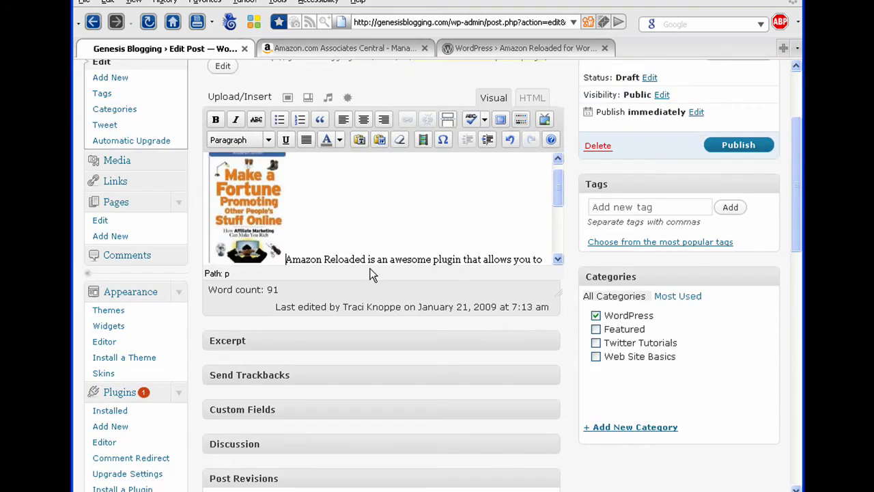
# Left-align the book image and verify the genesisblogging-20 tag in its link URL.
pyautogui.click(246, 219)
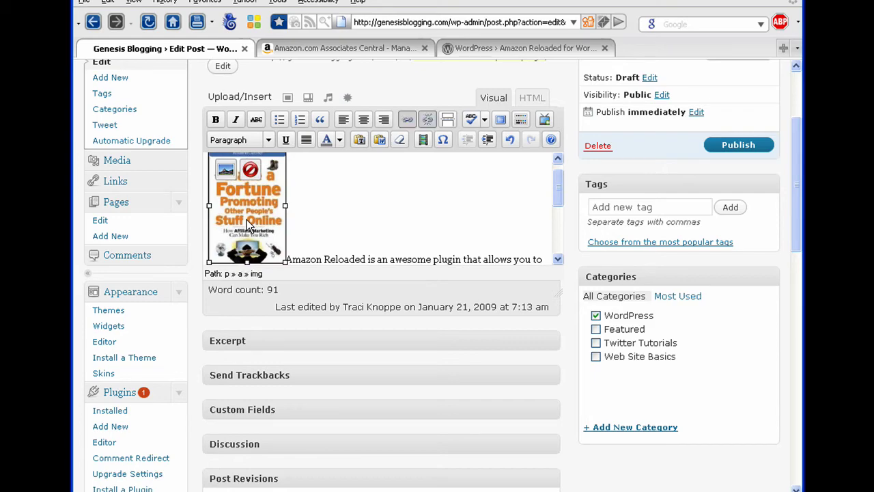
pyautogui.click(227, 171)
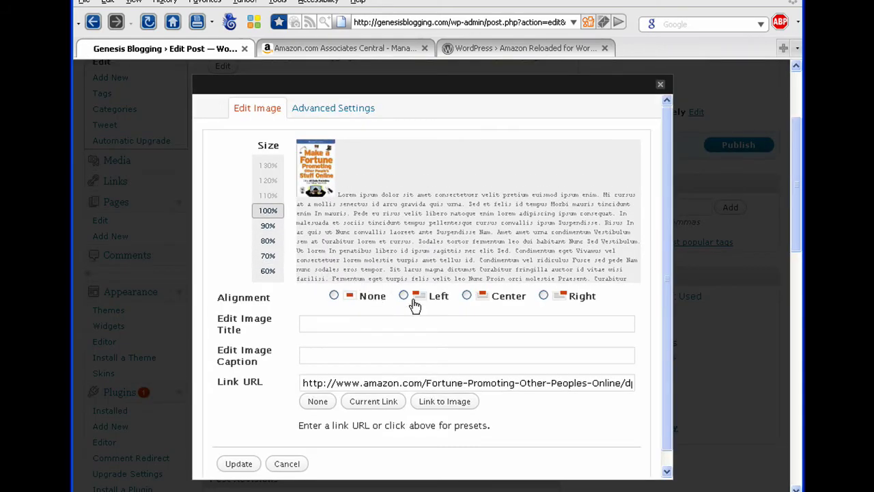
pyautogui.click(405, 296)
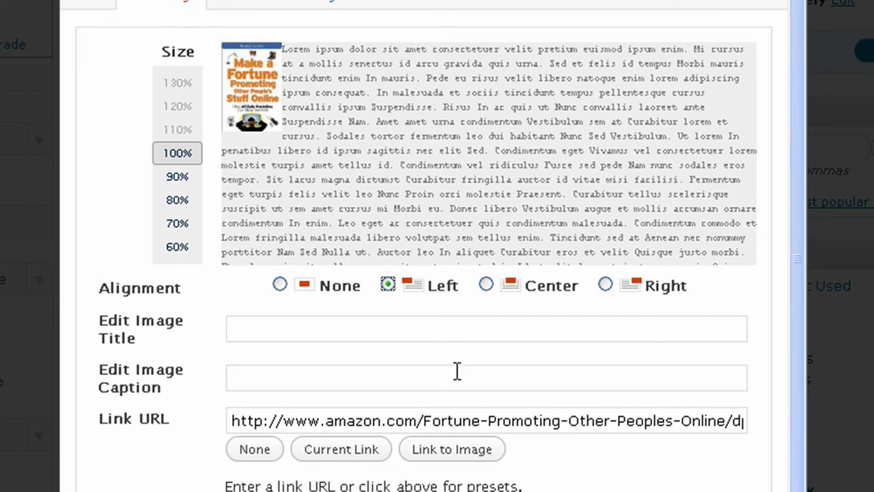
pyautogui.moveTo(473, 421); pyautogui.dragTo(750, 424)
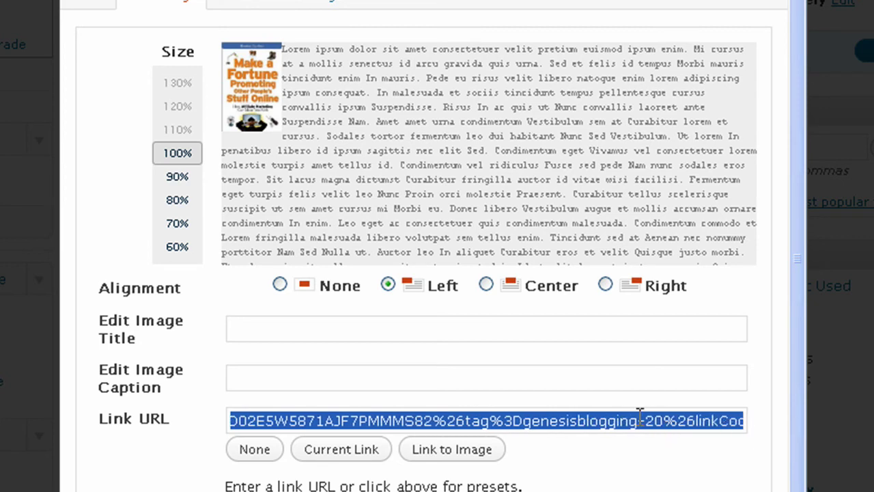
pyautogui.click(527, 419)
pyautogui.moveTo(523, 419); pyautogui.dragTo(662, 418)
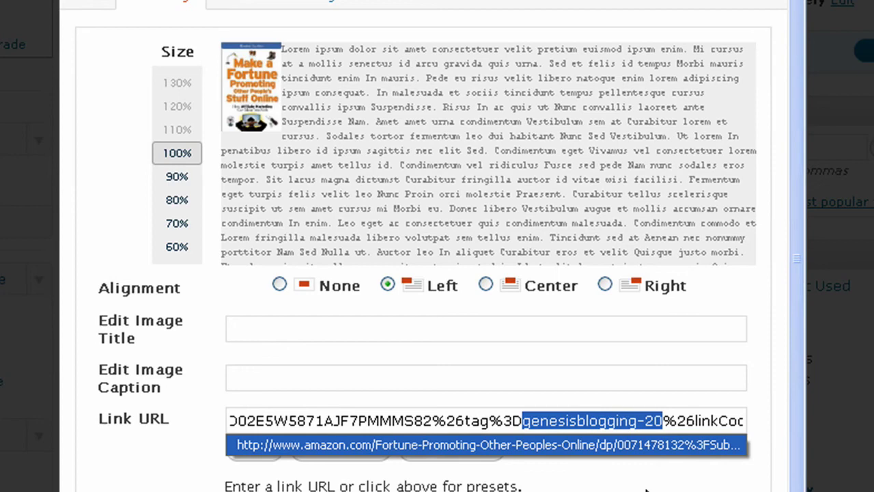
# Give the image border 0, vertical and horizontal spacing 3, and open its link in a new window.
pyautogui.click(281, 6)
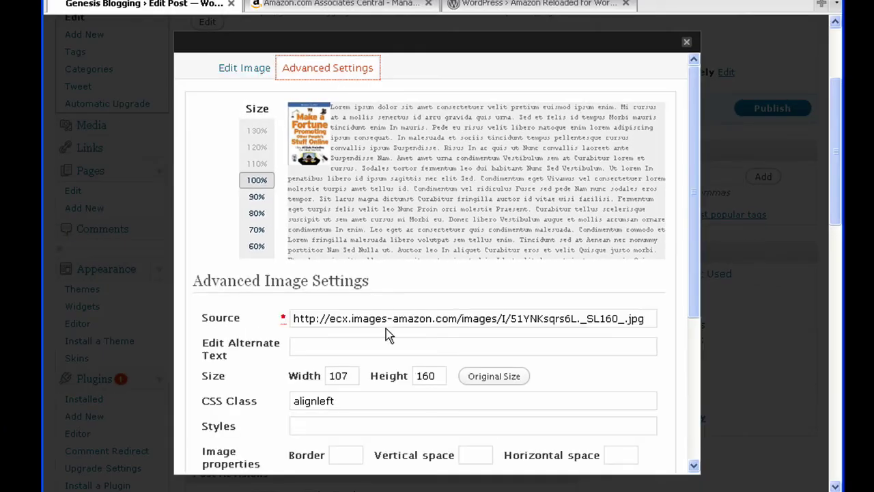
pyautogui.scroll(-1, 384, 346)
pyautogui.scroll(-4, 384, 346)
pyautogui.click(357, 247)
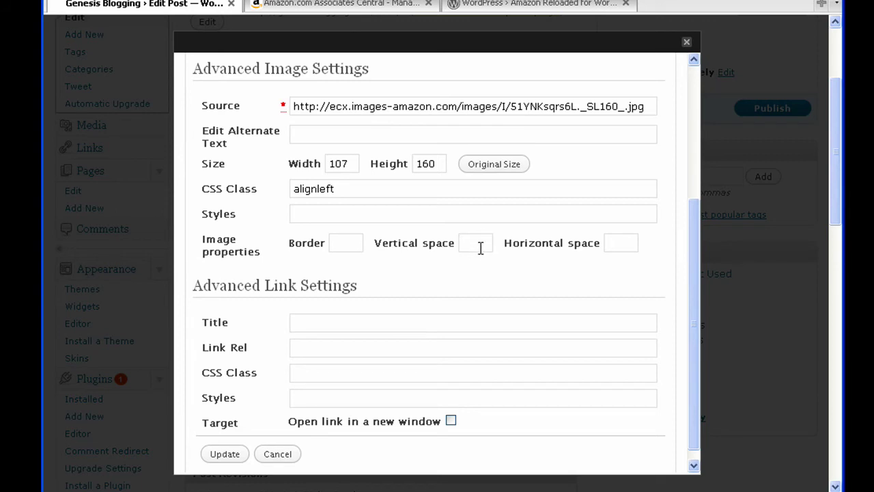
pyautogui.write('00')
pyautogui.press('BackSpace')
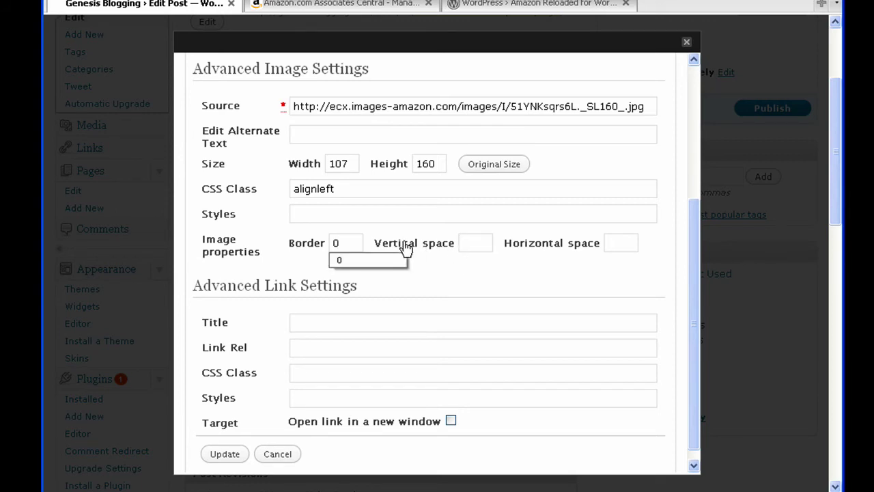
pyautogui.click(485, 249)
pyautogui.write('3')
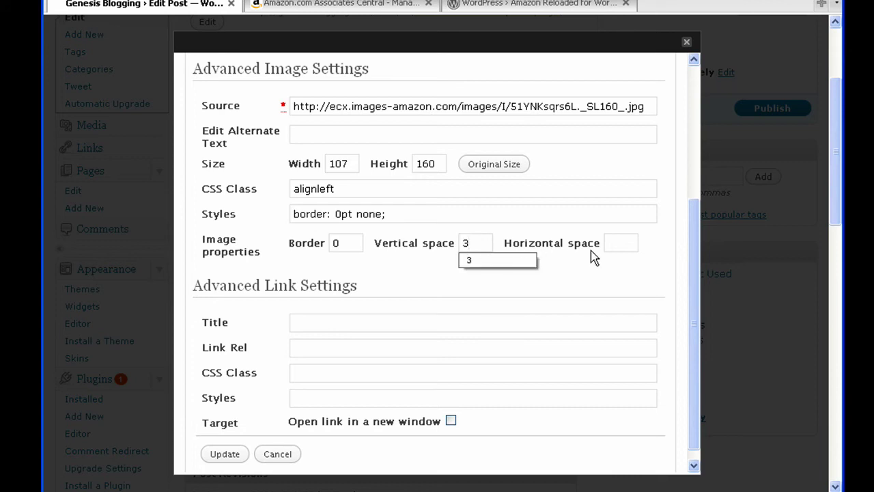
pyautogui.click(614, 243)
pyautogui.write('3')
pyautogui.click(531, 280)
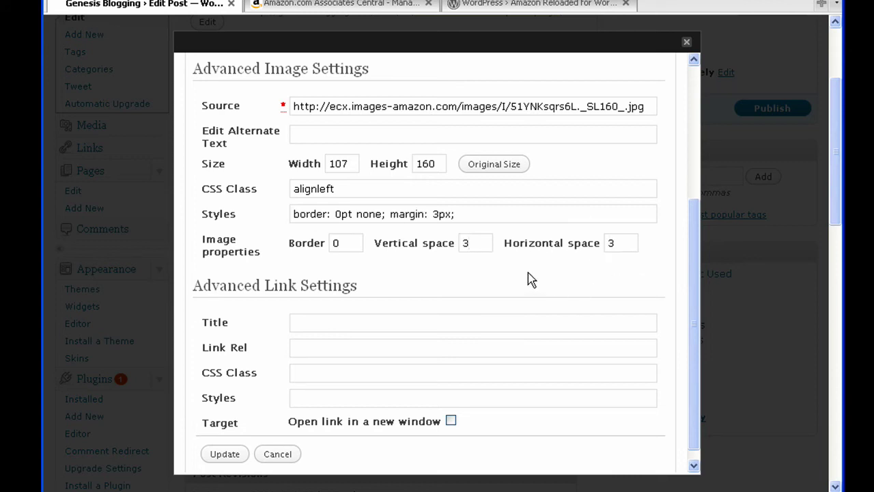
pyautogui.scroll(-1, 454, 306)
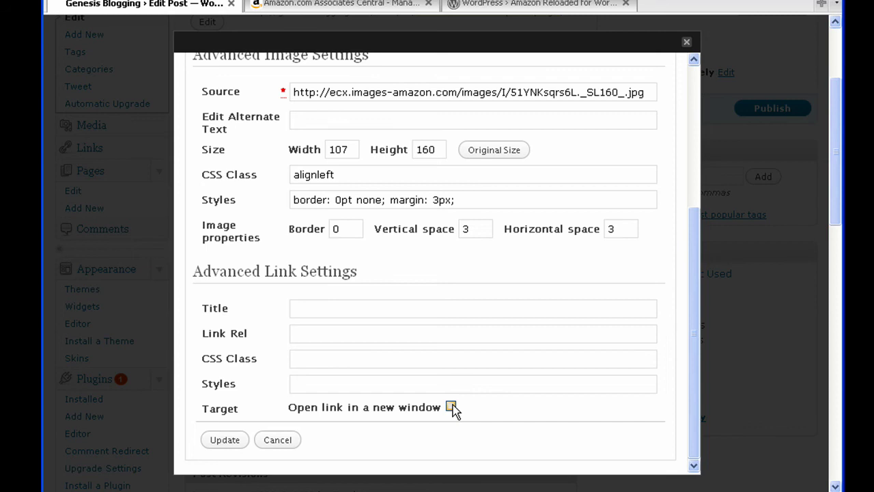
pyautogui.click(452, 406)
# Apply the image settings and save the post as a draft.
pyautogui.click(227, 440)
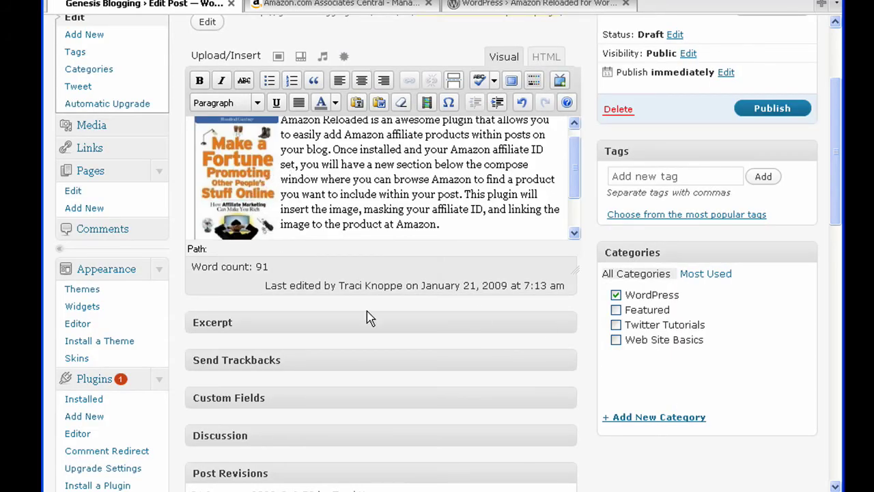
pyautogui.scroll(-5, 353, 386)
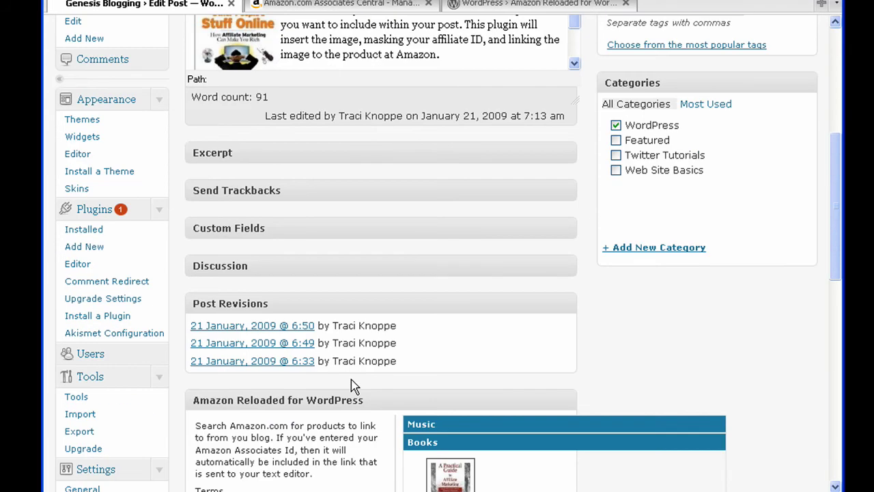
pyautogui.scroll(4, 354, 386)
pyautogui.scroll(5, 354, 385)
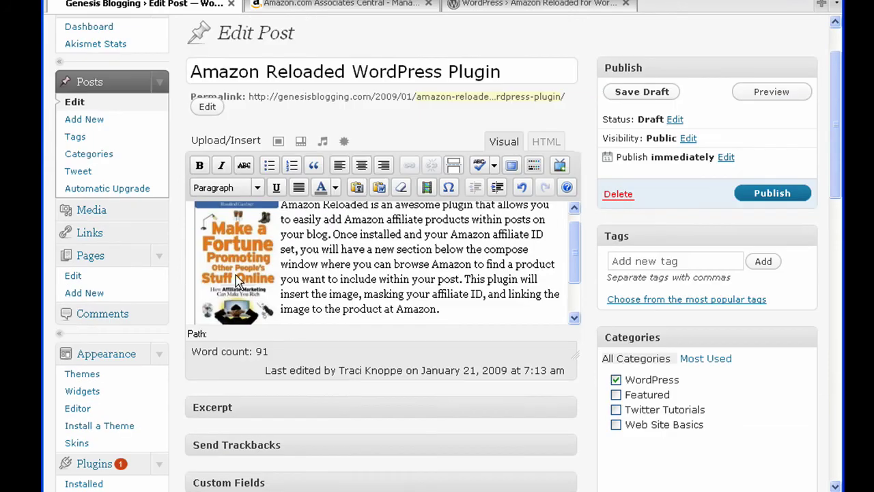
pyautogui.click(633, 95)
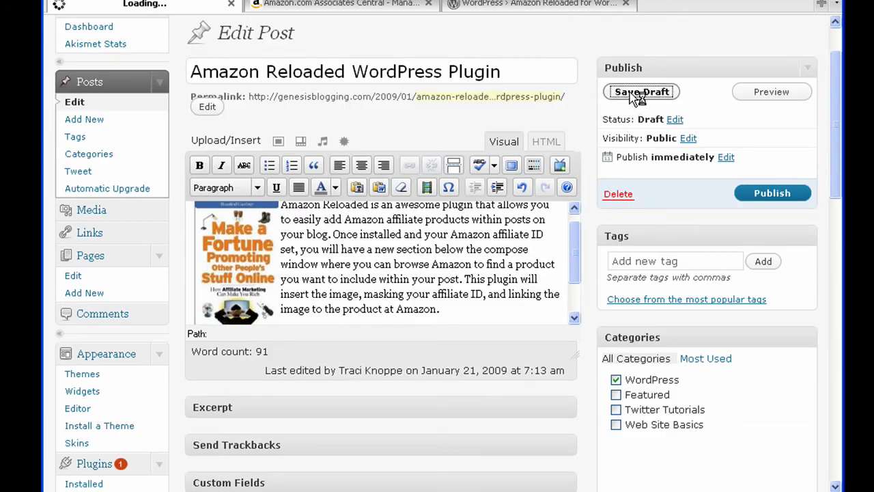